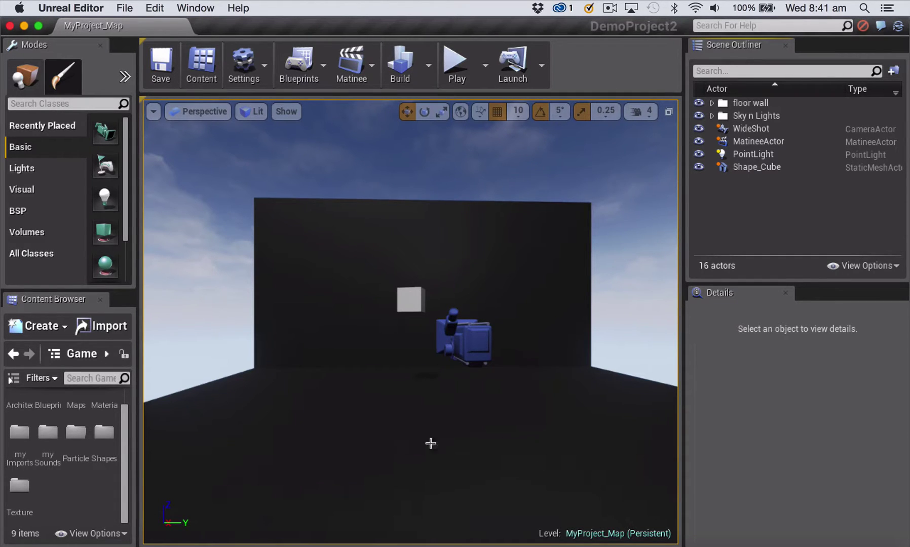
- Select MatineeActor and open its sequence in Matinee, showing the wideshot Director track
click(566, 421)
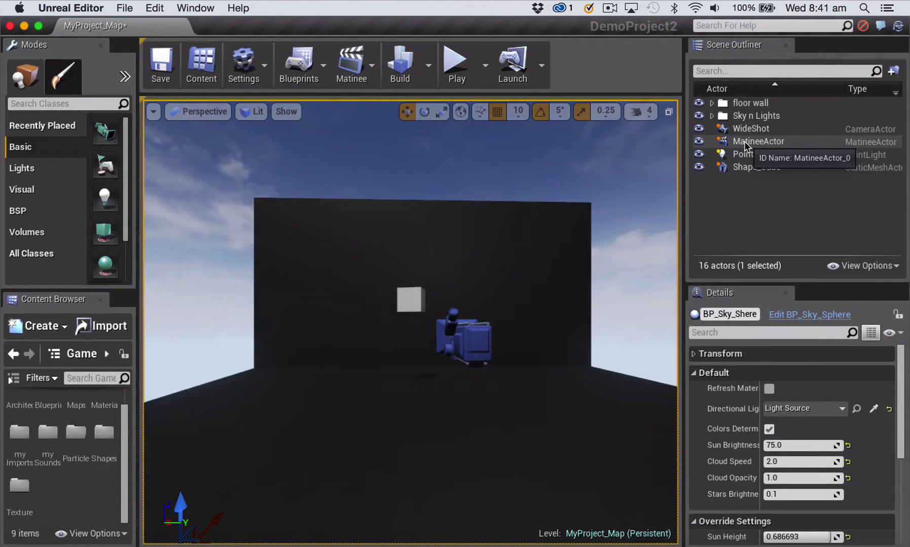
click(744, 141)
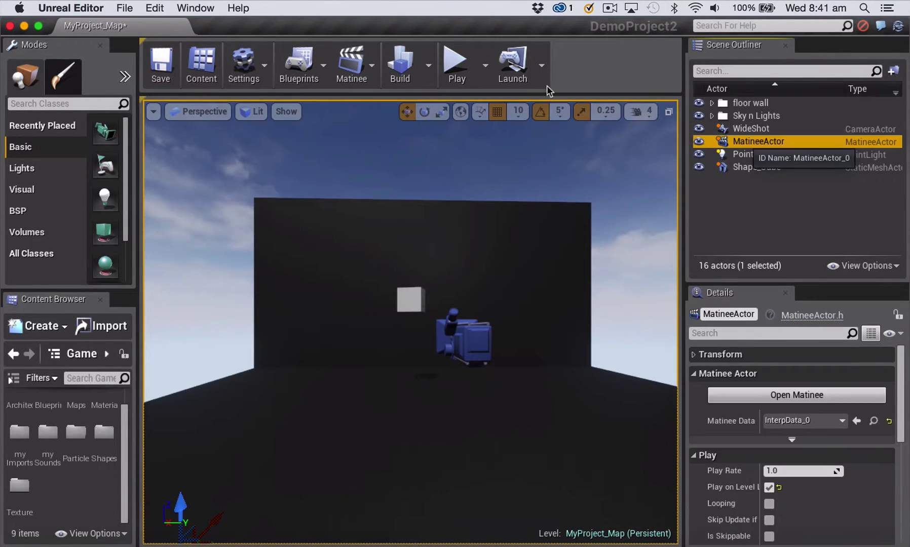
click(370, 57)
click(824, 201)
click(770, 142)
click(798, 392)
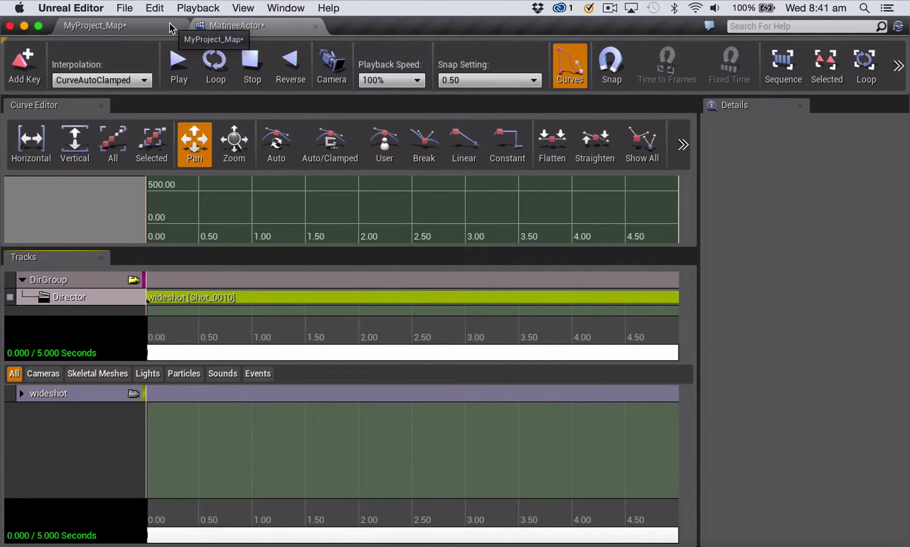
- Back in MyProject_Map, select MatineeActor and close the MatineeActor Matinee tab
click(170, 28)
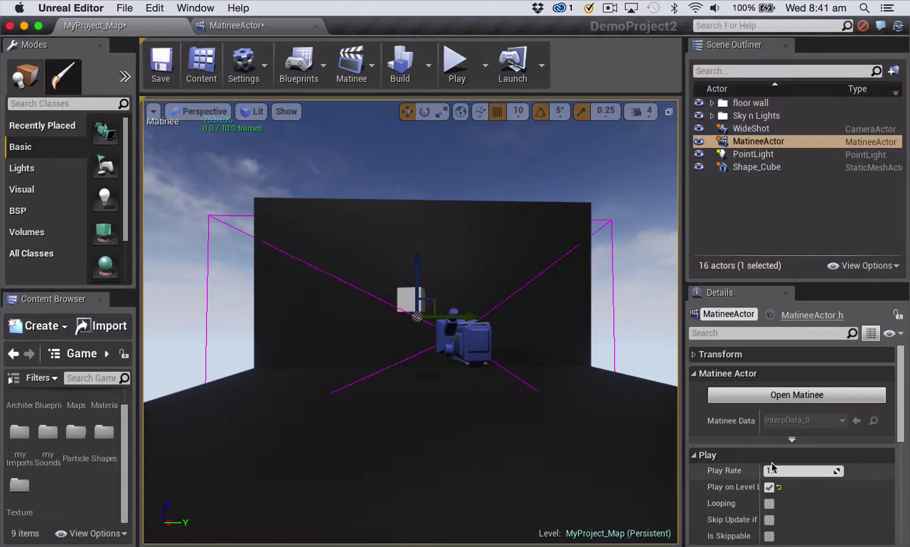
click(771, 142)
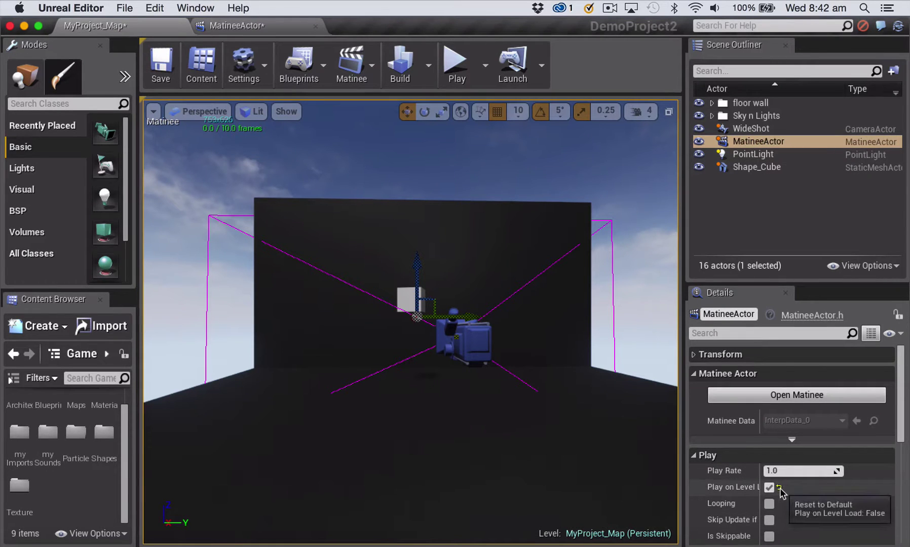
click(277, 22)
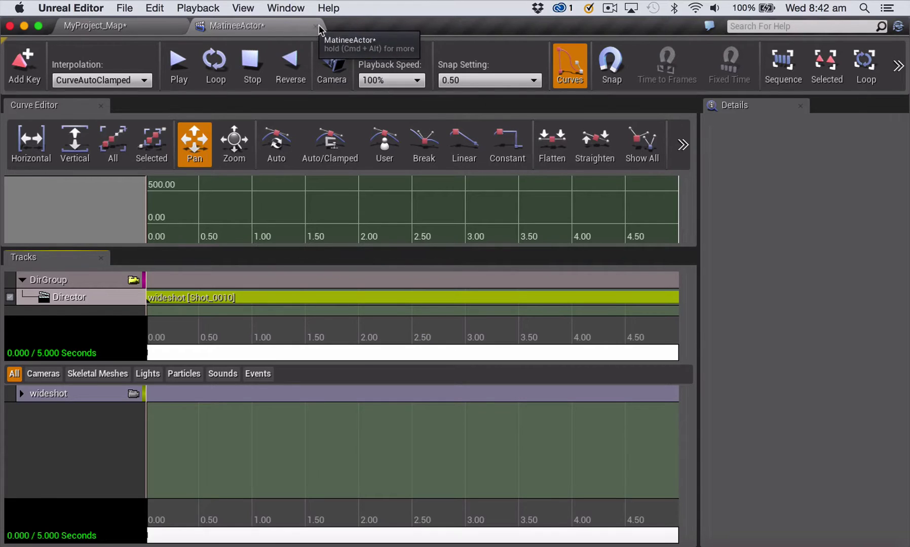
middle_click(277, 22)
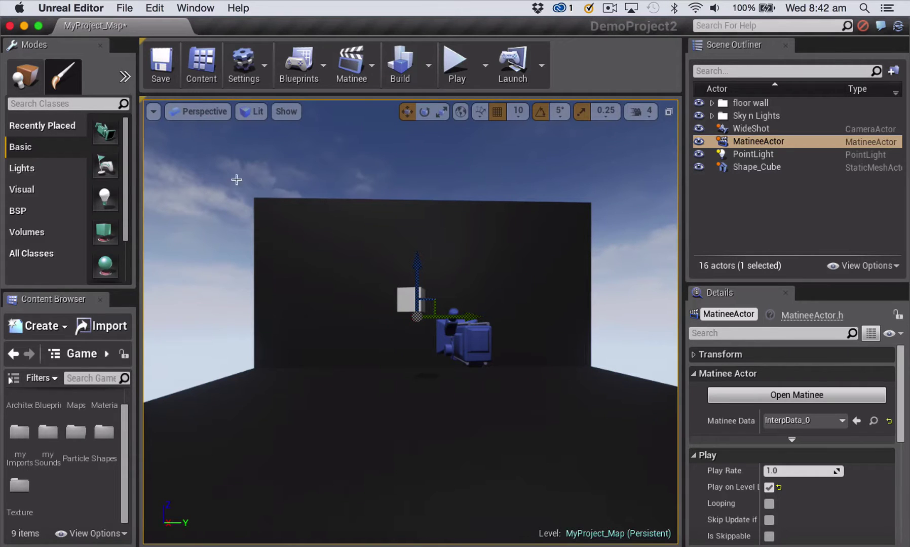
- Lock the level viewport to the WideShot camera and select Shape_Cube
click(153, 113)
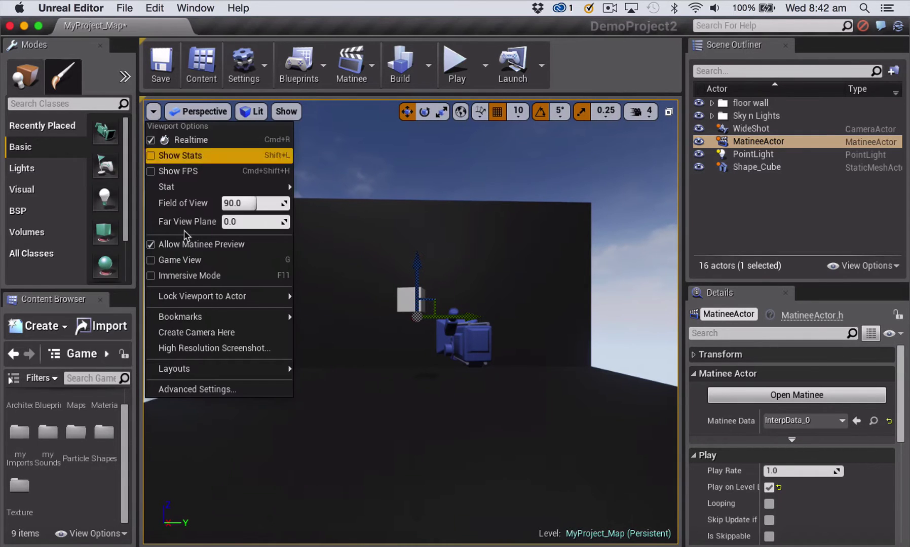
mouse_move(218, 298)
mouse_move(329, 347)
click(470, 377)
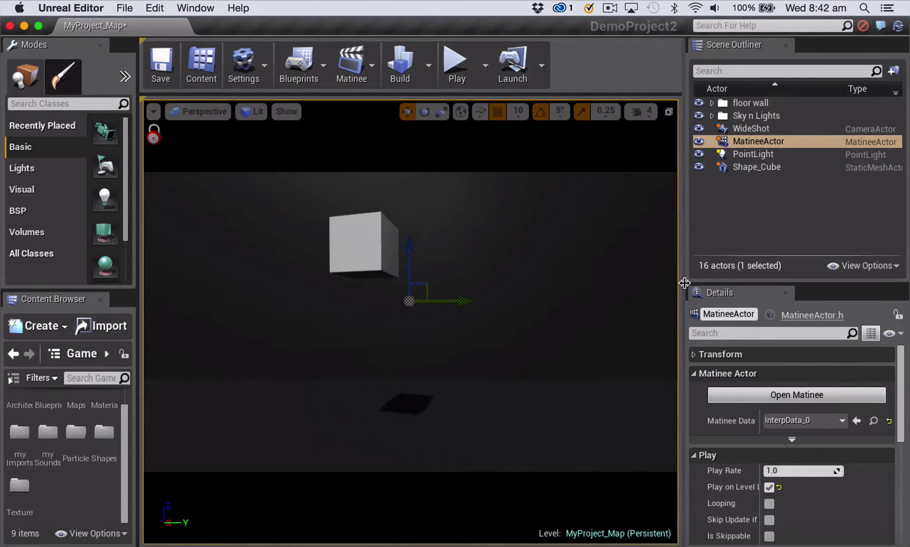
click(765, 172)
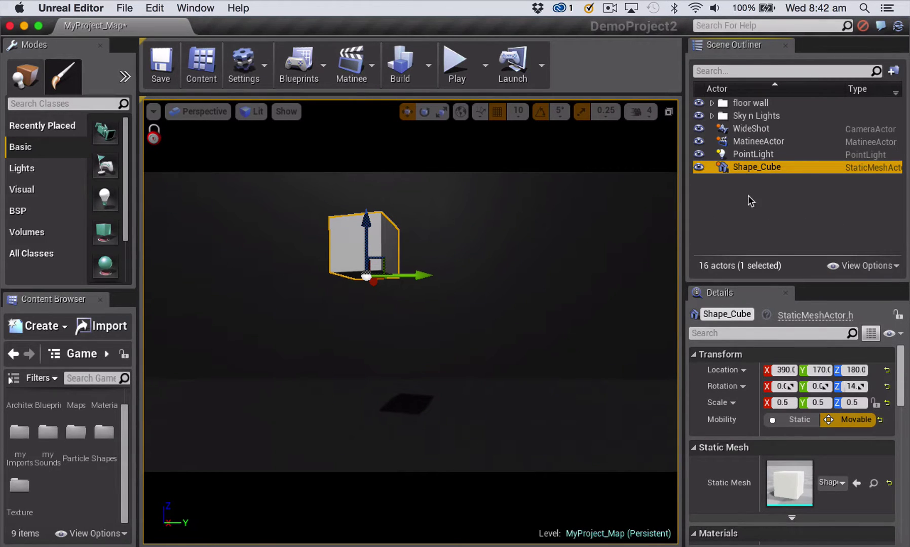
scroll(790, 400, down, 10)
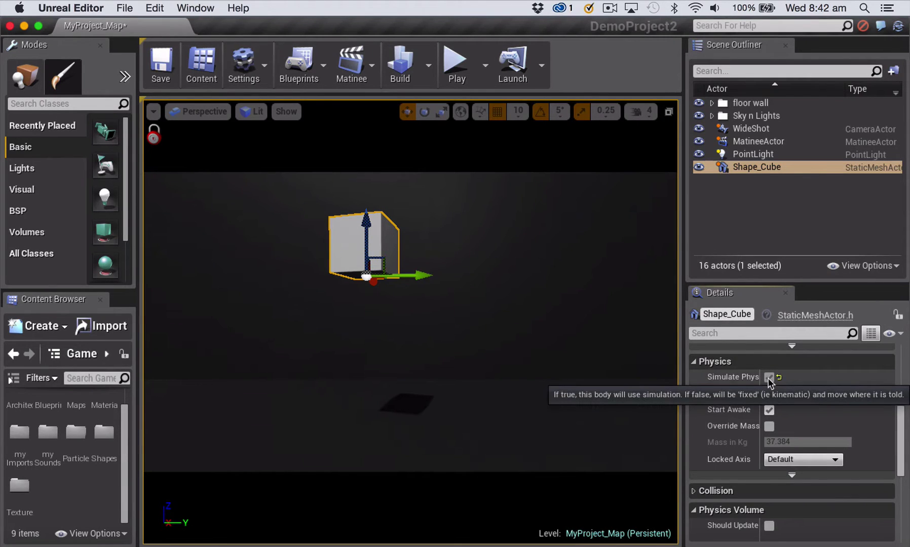
click(456, 52)
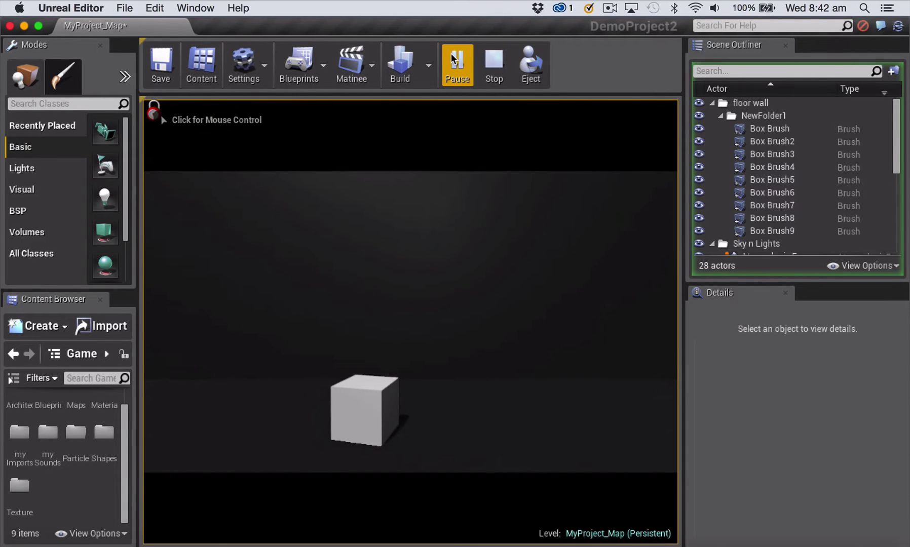
click(495, 58)
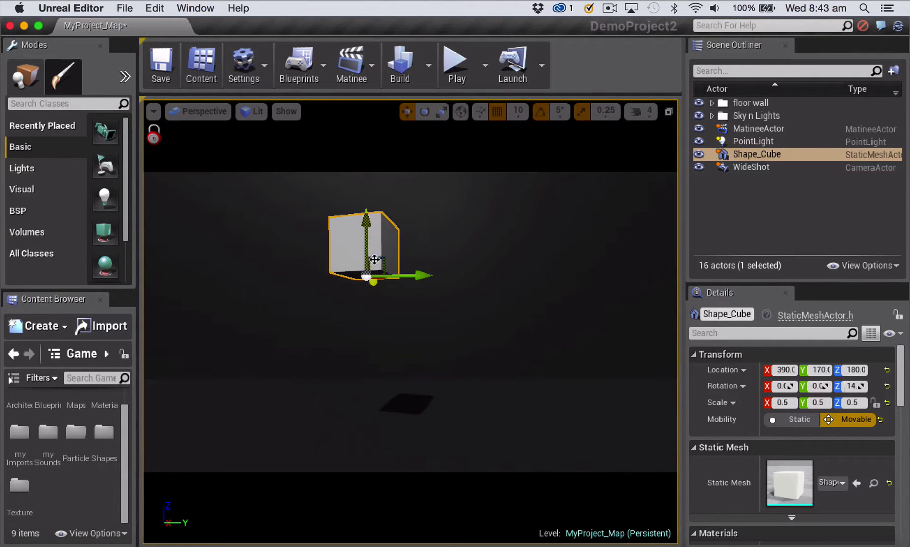
- Open MatineeActor's sequence in Matinee with the cube selected in the level
click(773, 130)
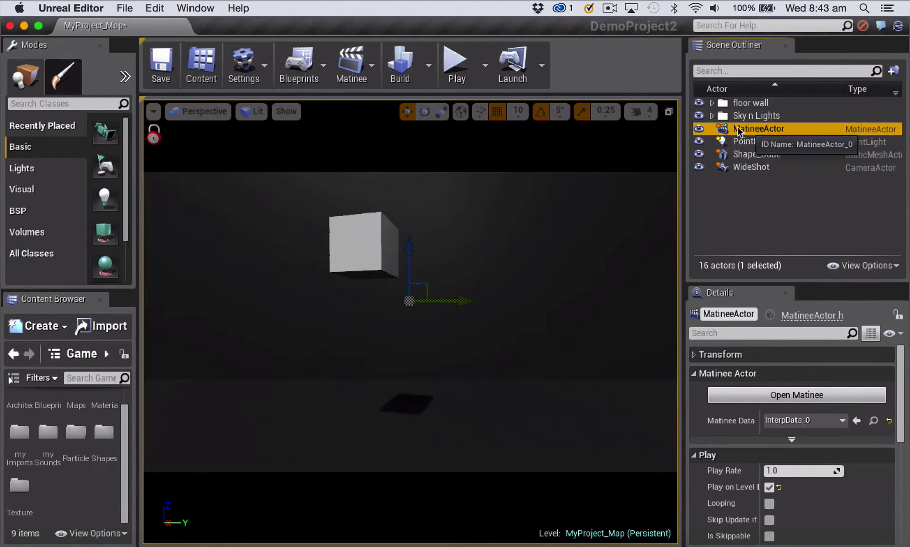
click(780, 396)
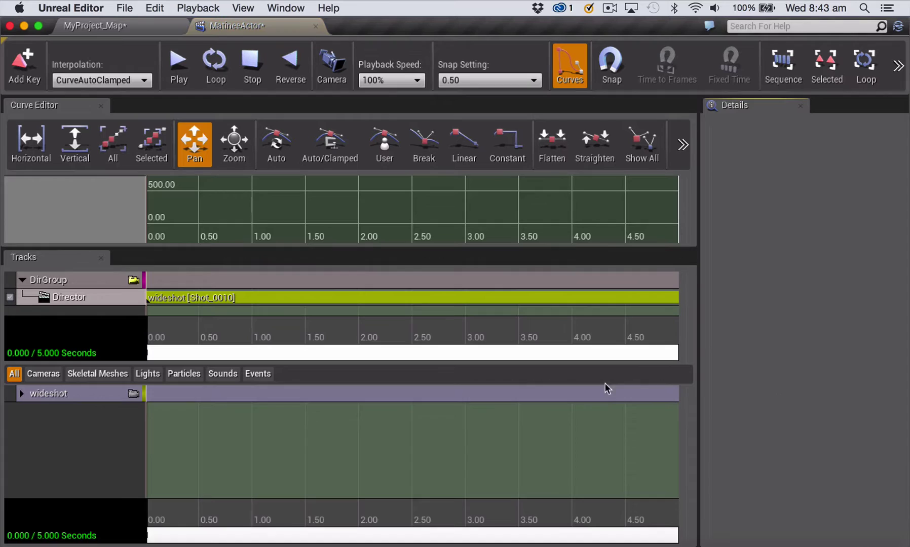
click(144, 28)
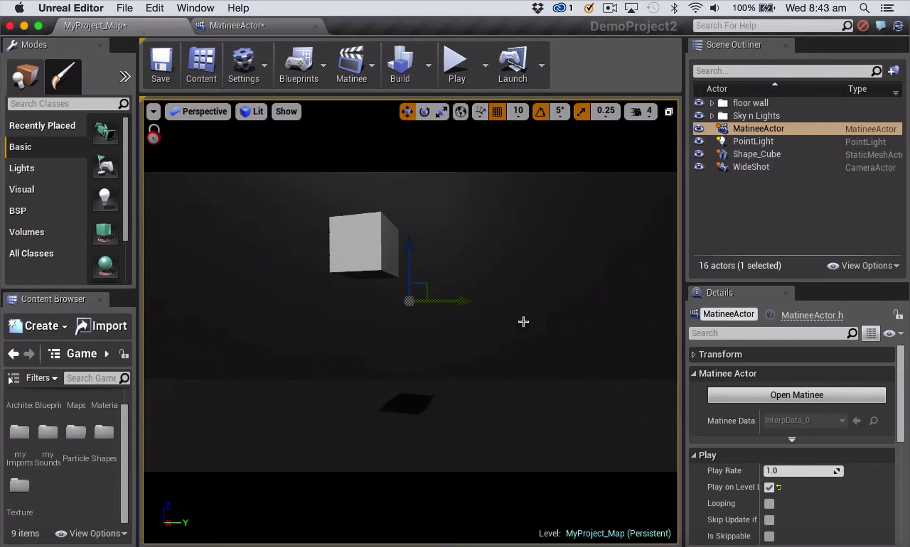
click(357, 237)
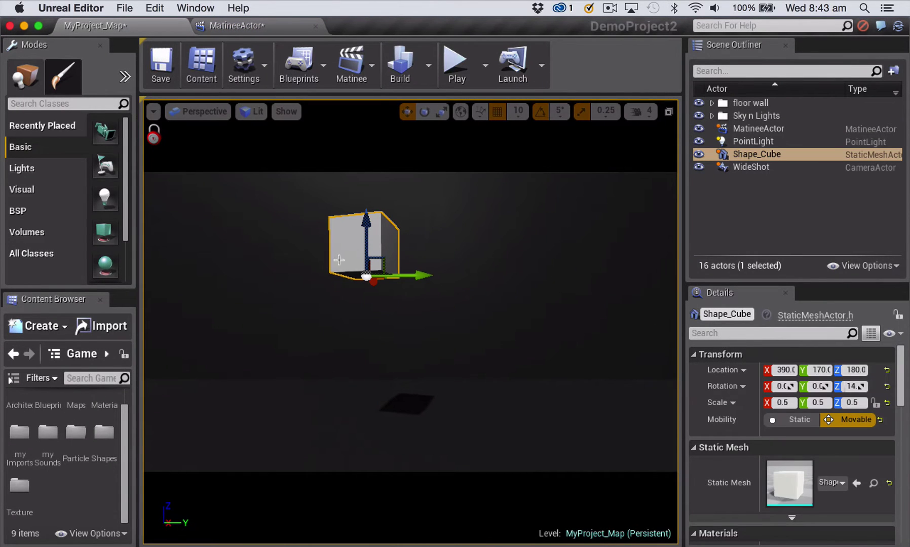
click(270, 25)
- Add a new empty group named 'Cube' to the Matinee tracks
right_click(67, 438)
click(122, 358)
text(Cube)
key(Return)
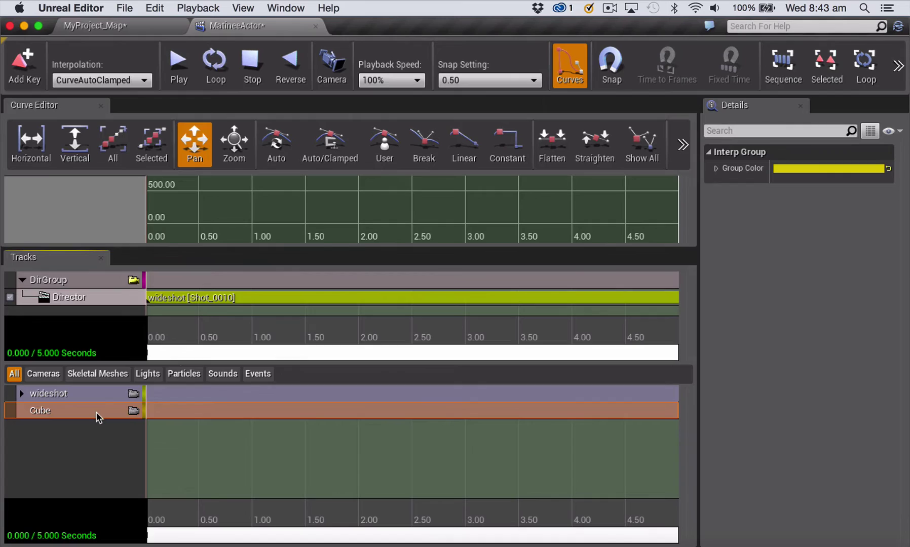
- Add a new Event track to the Cube group
right_click(95, 411)
mouse_move(198, 44)
mouse_move(301, 116)
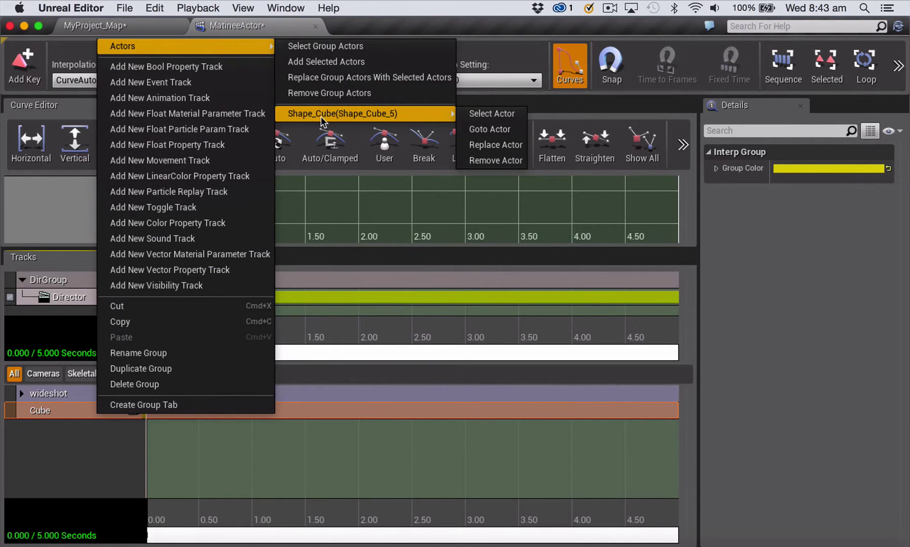
click(51, 411)
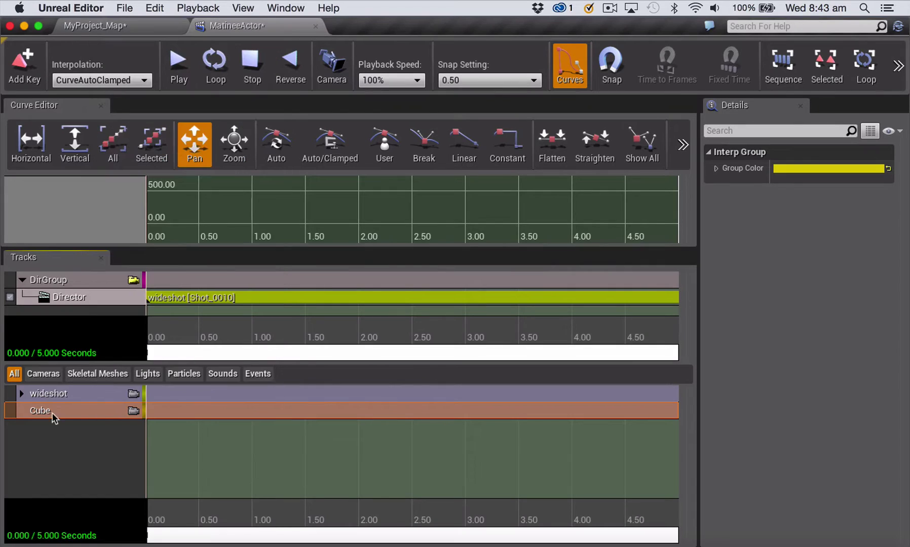
right_click(78, 411)
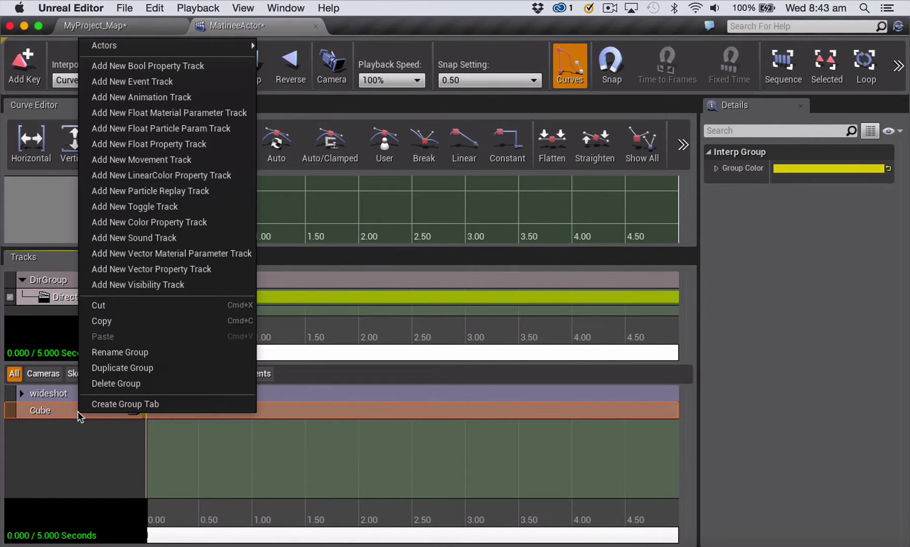
click(142, 83)
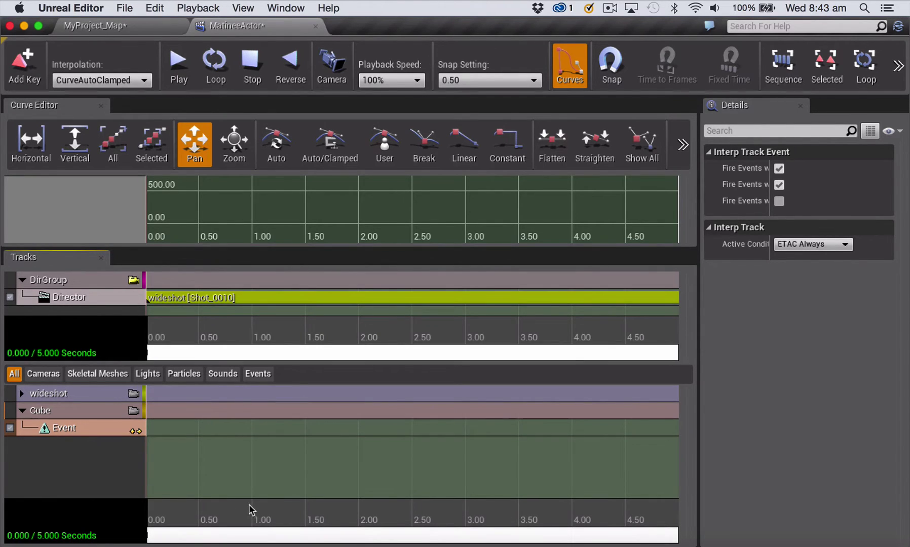
- Add an event key named 'falling' at 1.00 s on the Cube Event track
scroll(344, 478, down, 1)
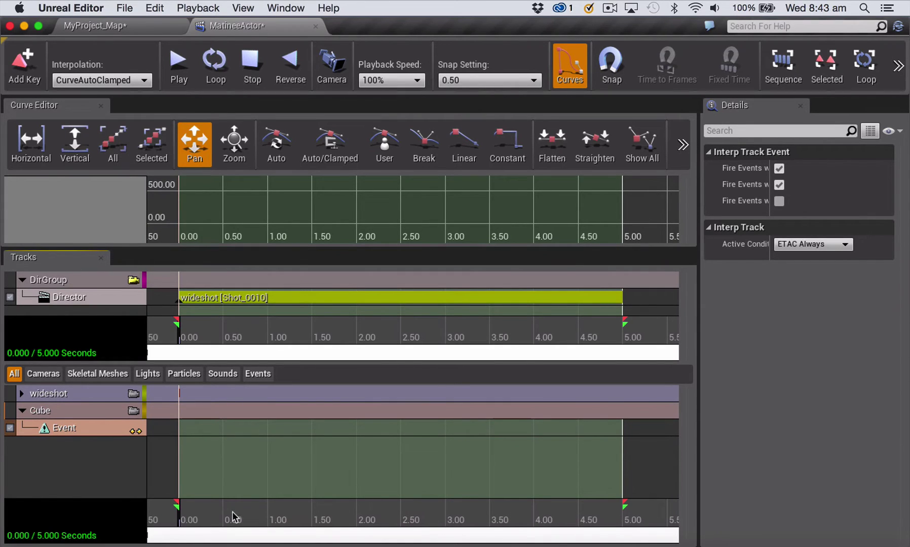
click(268, 515)
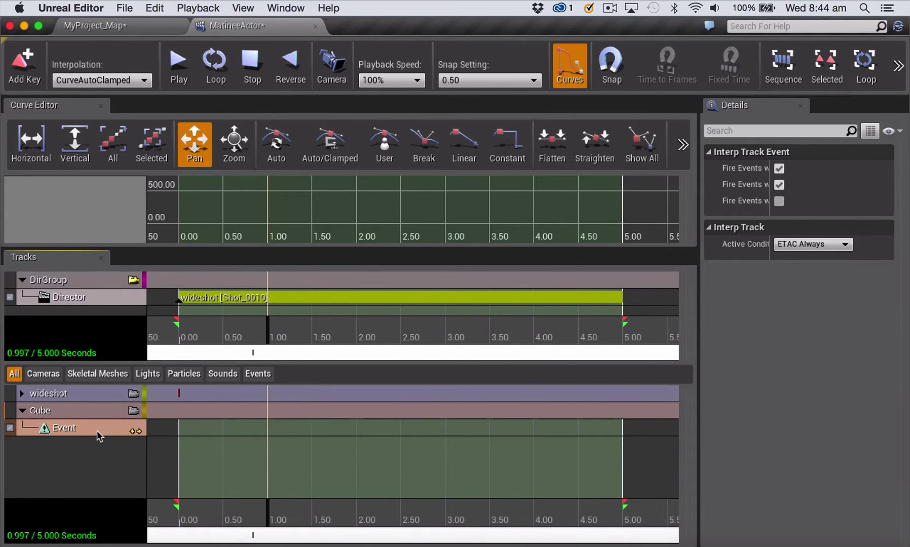
key(Return)
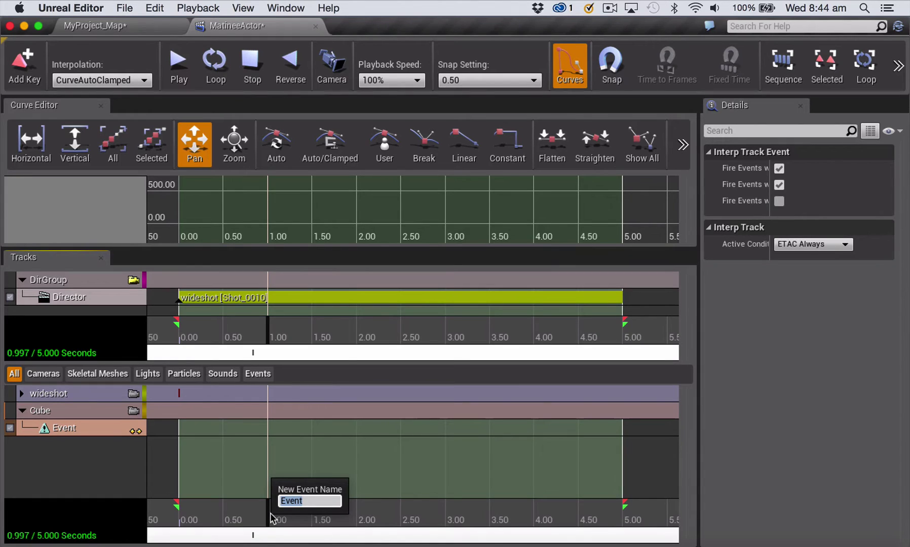
text(falling)
key(Return)
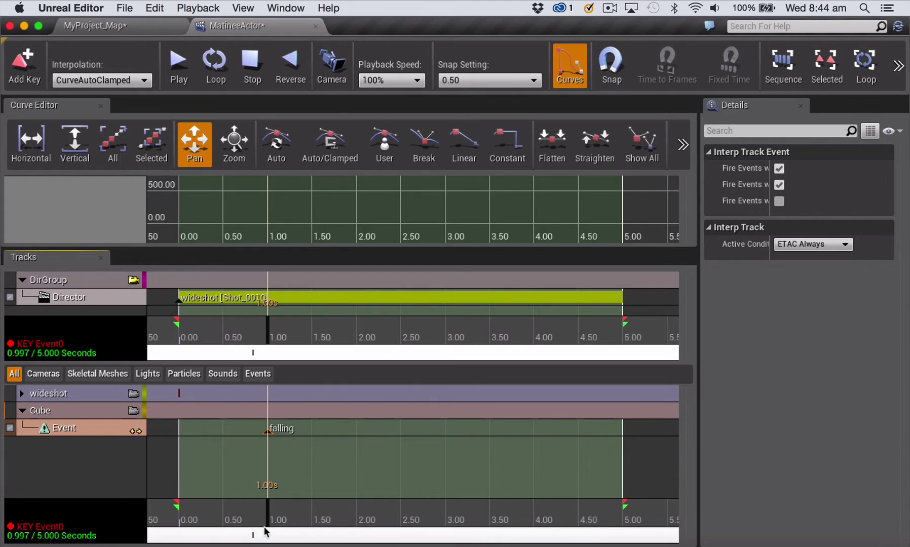
- Close the Matinee editor and save all project changes
click(316, 27)
click(124, 8)
click(132, 104)
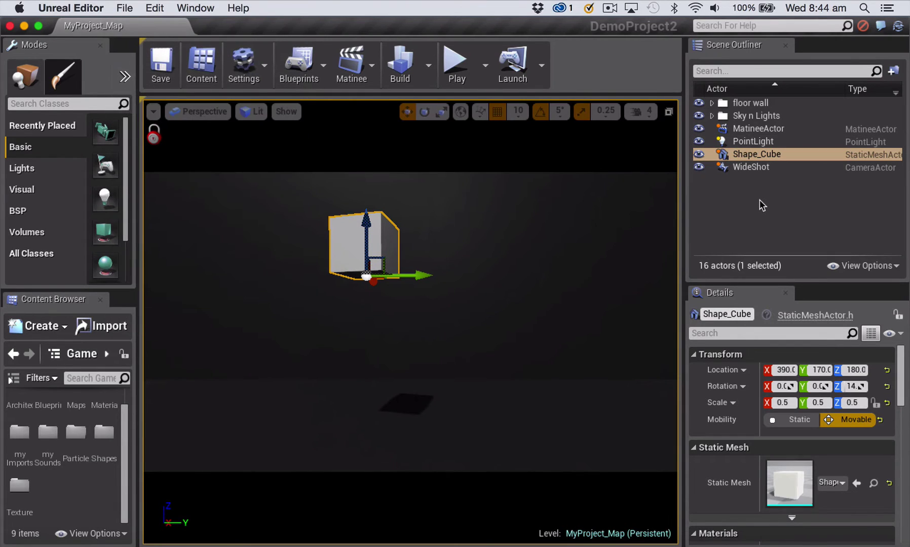
- Untick Start Awake in Shape_Cube's Physics settings
click(747, 153)
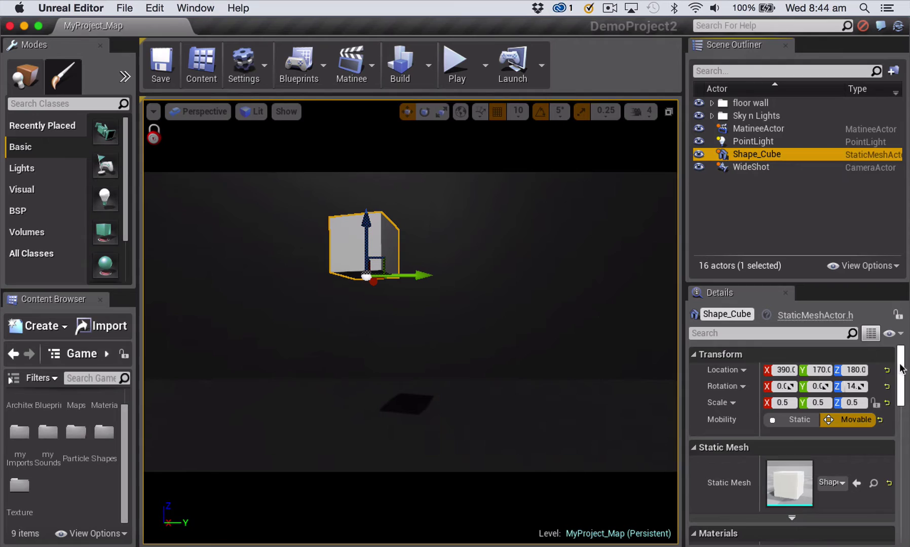
drag(901, 369, 907, 428)
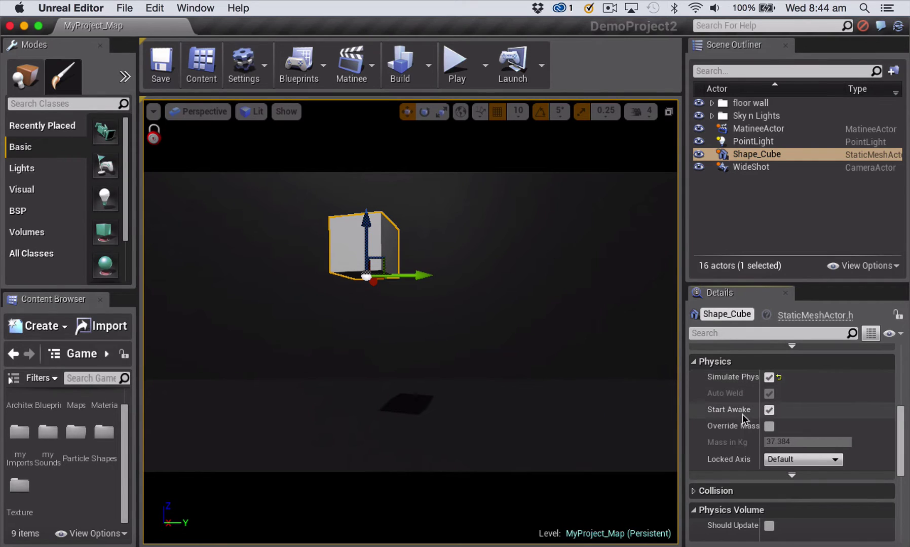
click(769, 409)
click(770, 410)
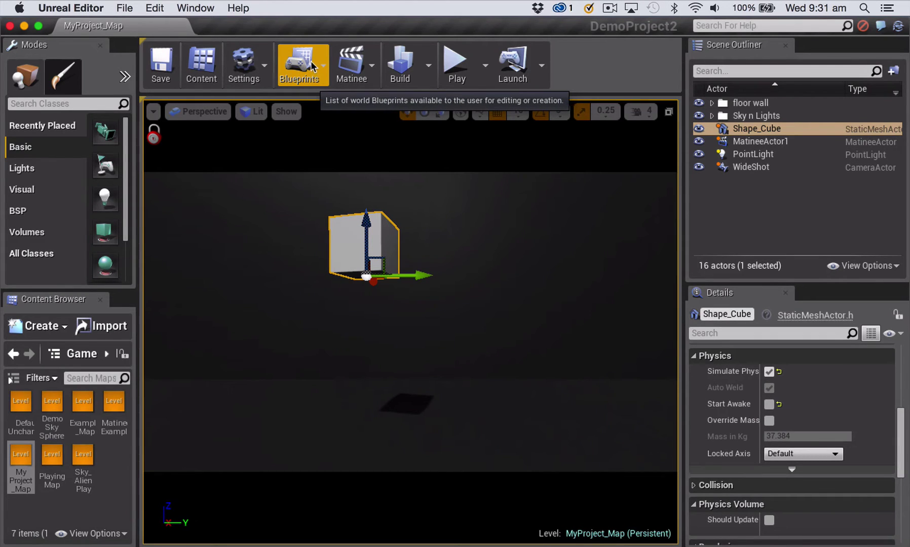
- With MatineeActor1 selected, open the Level Blueprint
click(754, 144)
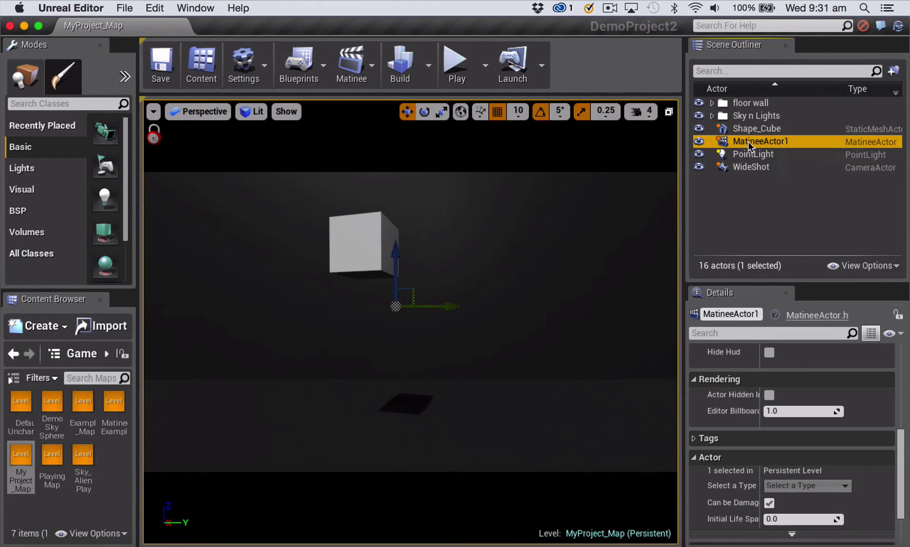
click(322, 66)
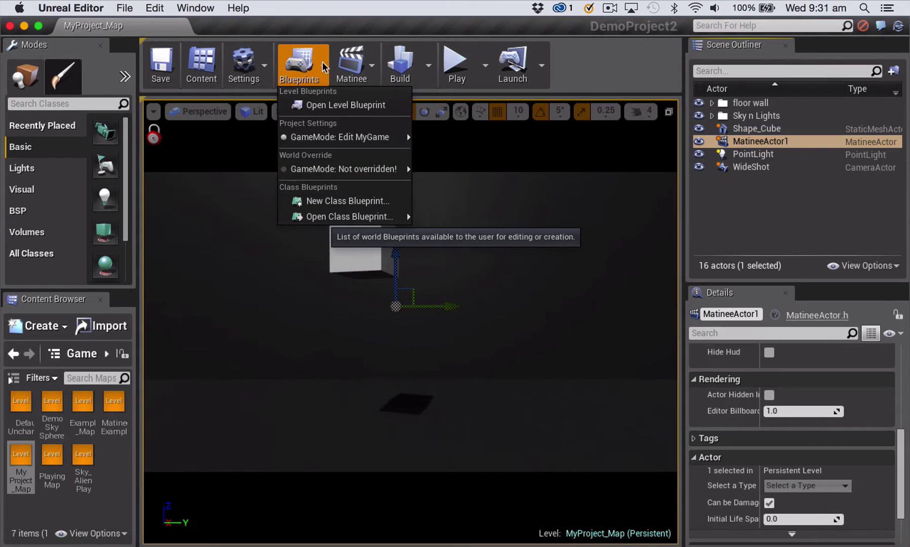
click(323, 103)
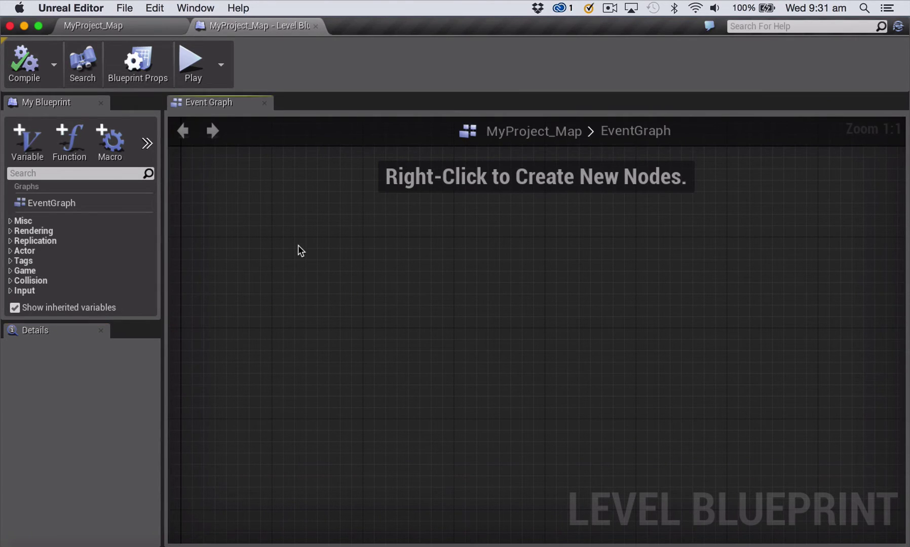
- Create a Matinee Controller for MatineeActor1 and refresh it to expose the Falling event
right_click(297, 245)
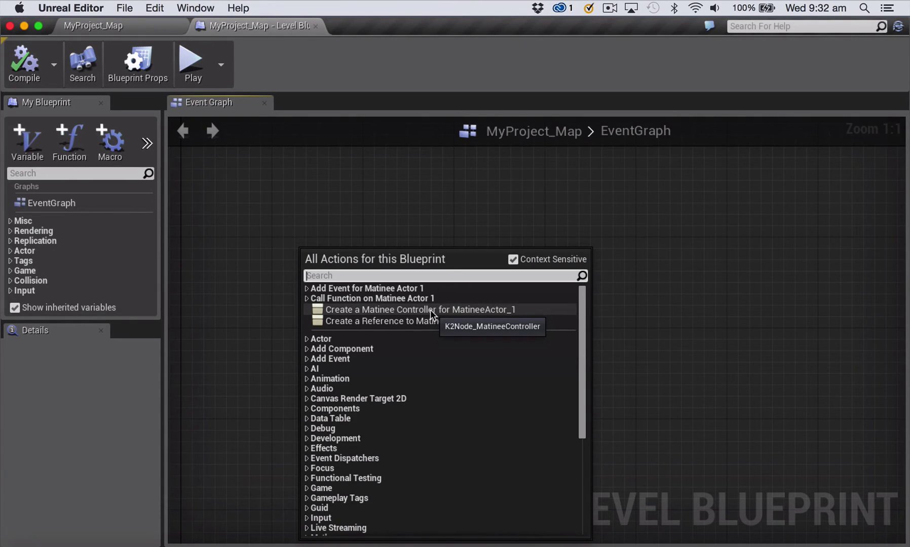
click(430, 308)
drag(388, 259, 364, 192)
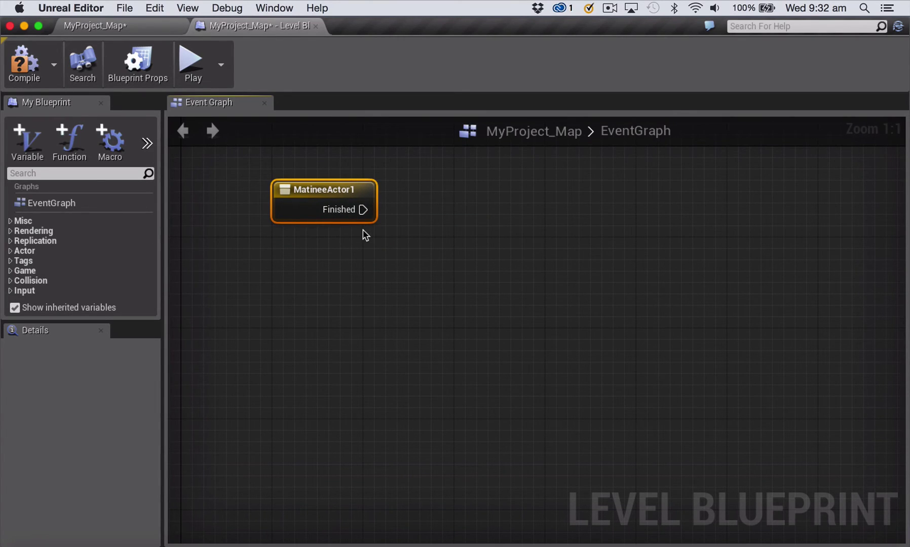
right_click(362, 191)
click(395, 274)
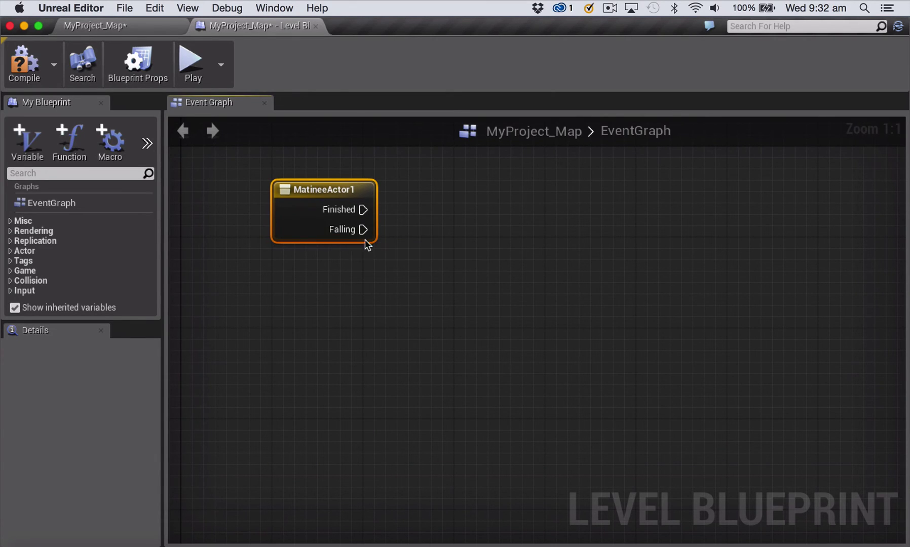
click(161, 23)
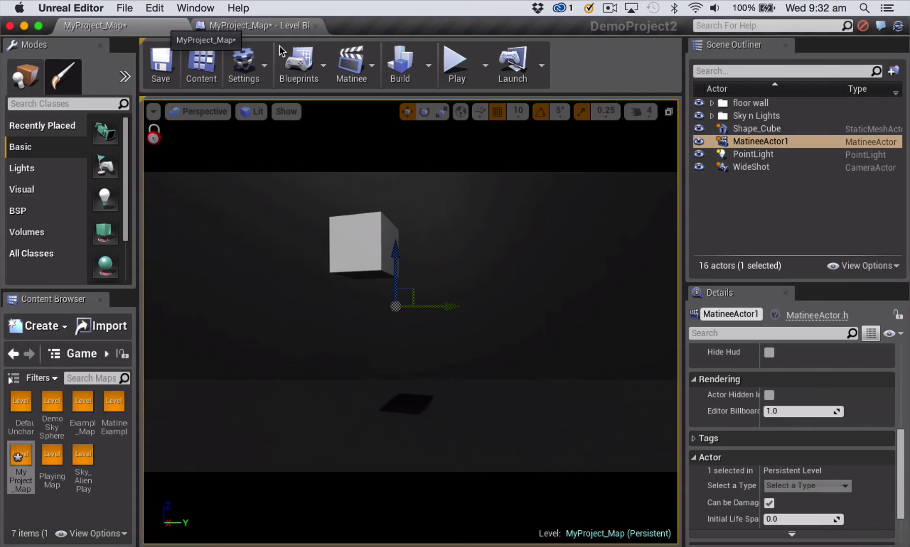
- Add a Shape_Cube reference node below the MatineeActor1 node in the Level Blueprint
click(749, 129)
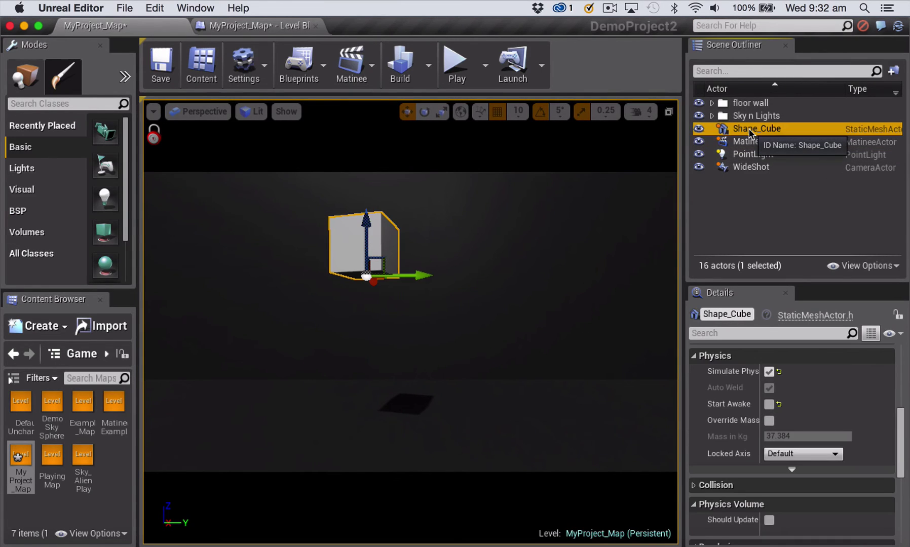
click(284, 27)
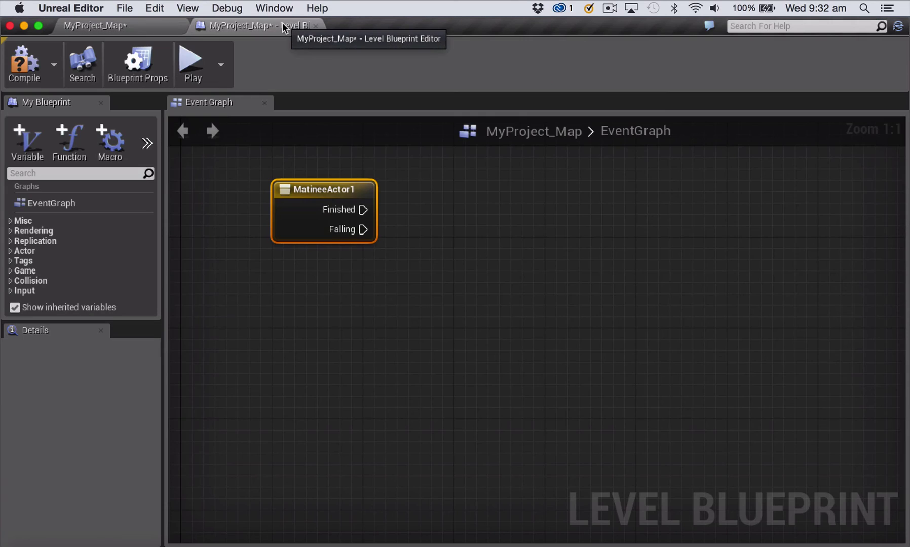
right_click(316, 320)
click(438, 86)
drag(399, 327, 343, 303)
click(605, 286)
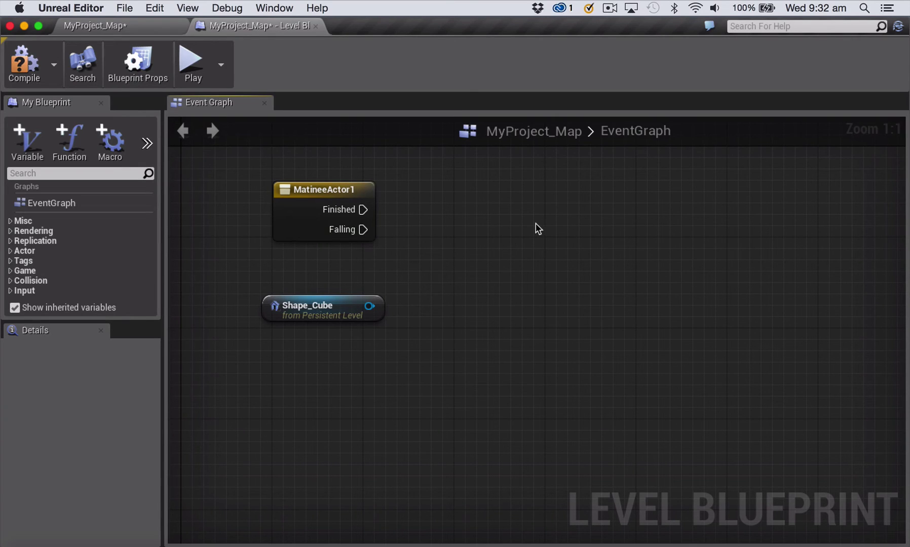
- Add a Wake Rigid Body node, searching 'wak' with Context Sensitive off
right_click(531, 238)
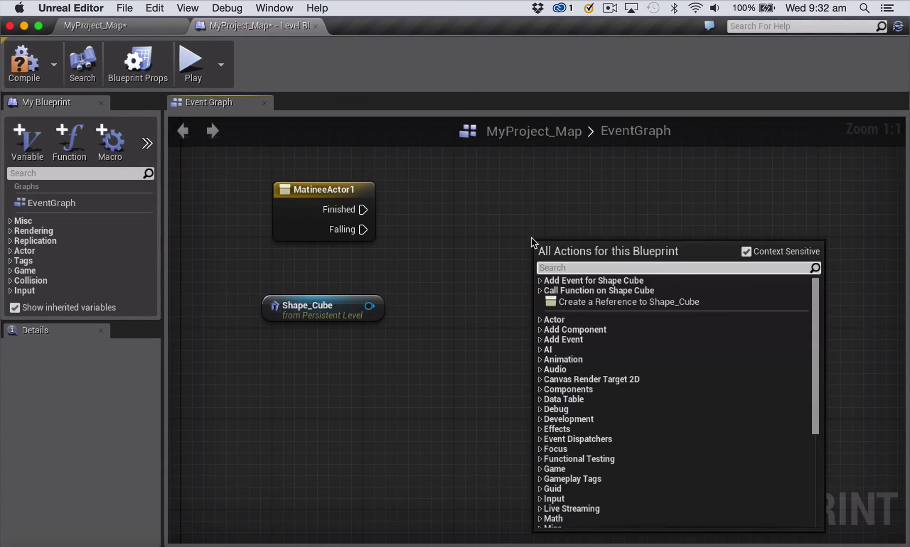
click(746, 251)
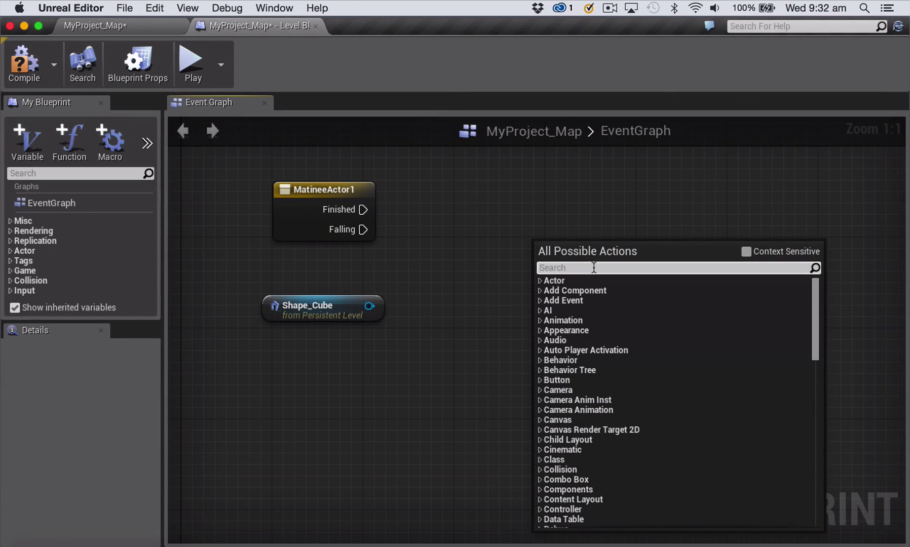
text(wake)
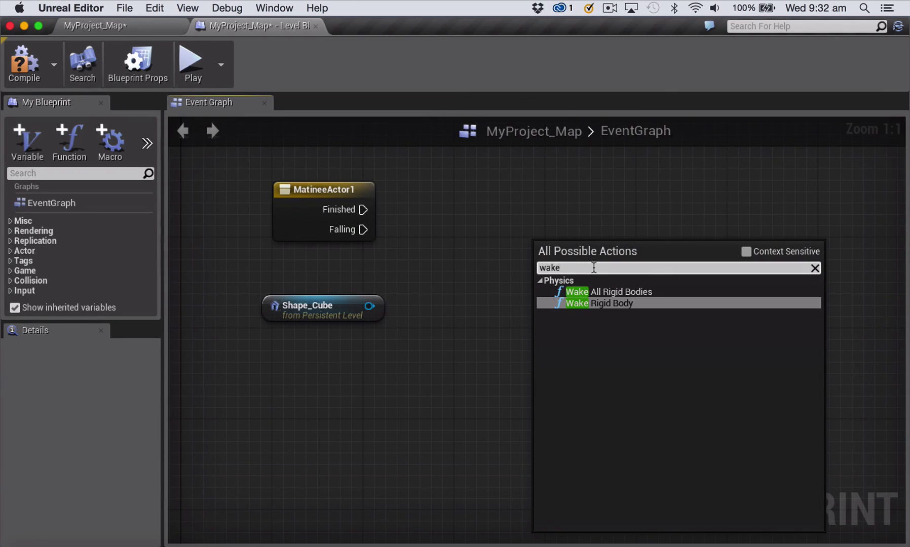
click(603, 303)
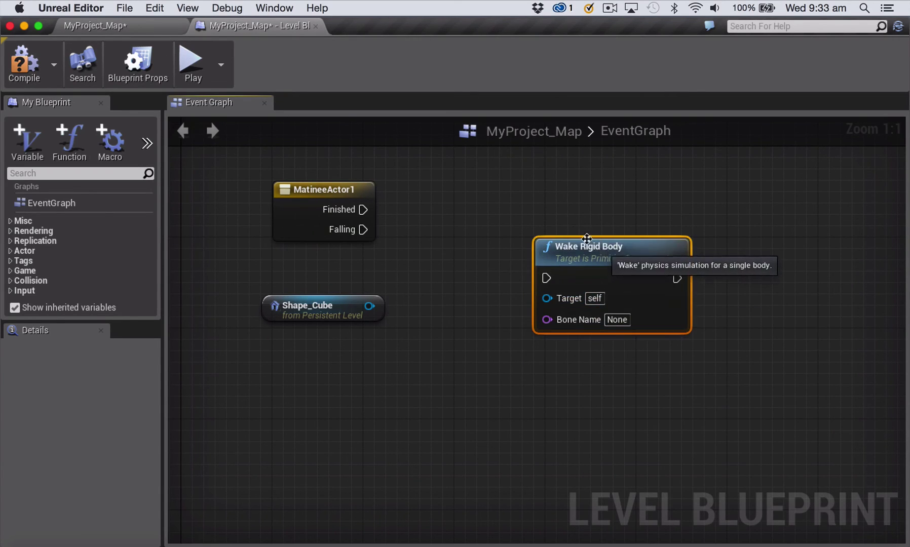
drag(607, 257, 618, 225)
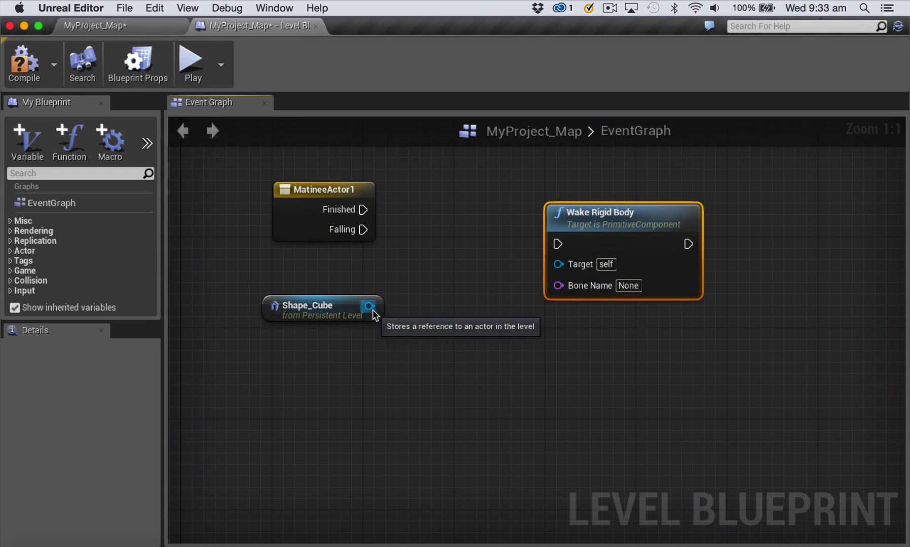
- Wire Shape_Cube into Wake Rigid Body's Target and Falling into its exec input
drag(371, 306, 561, 265)
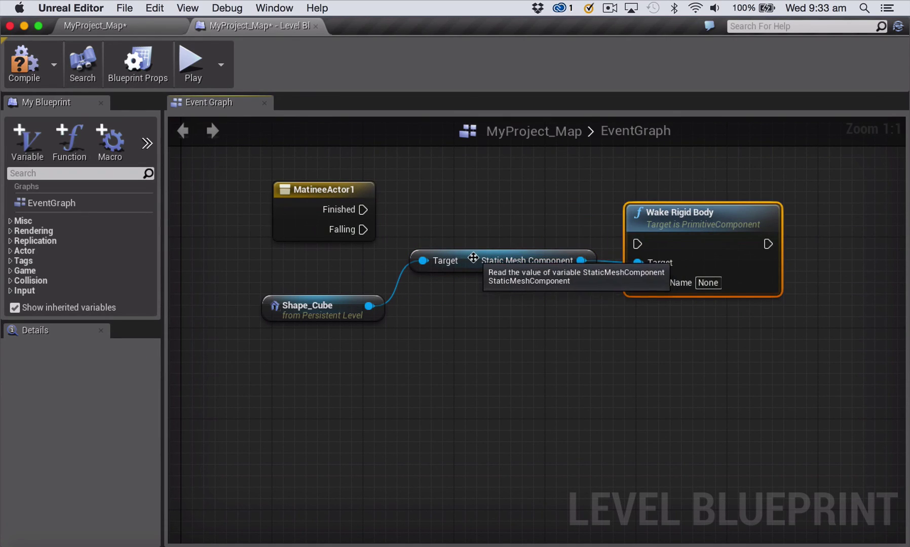
drag(475, 261, 472, 291)
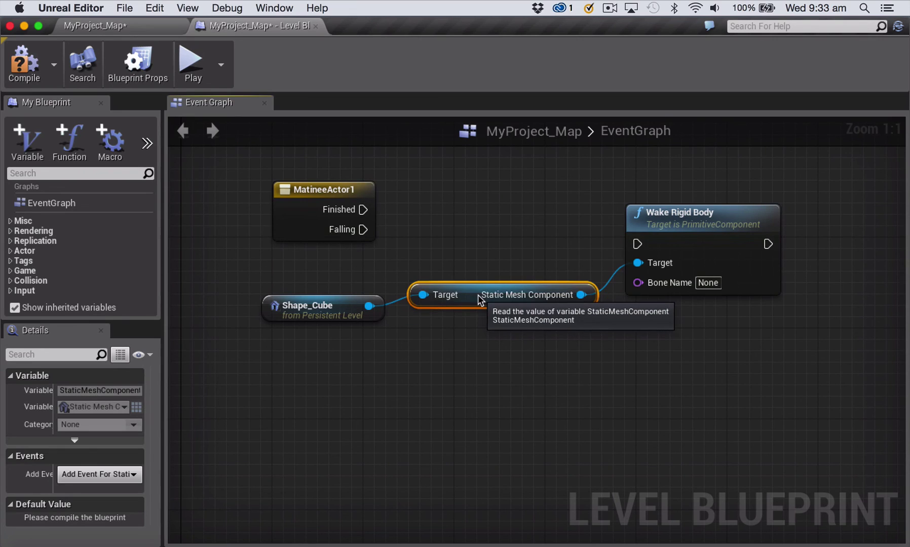
drag(363, 229, 636, 247)
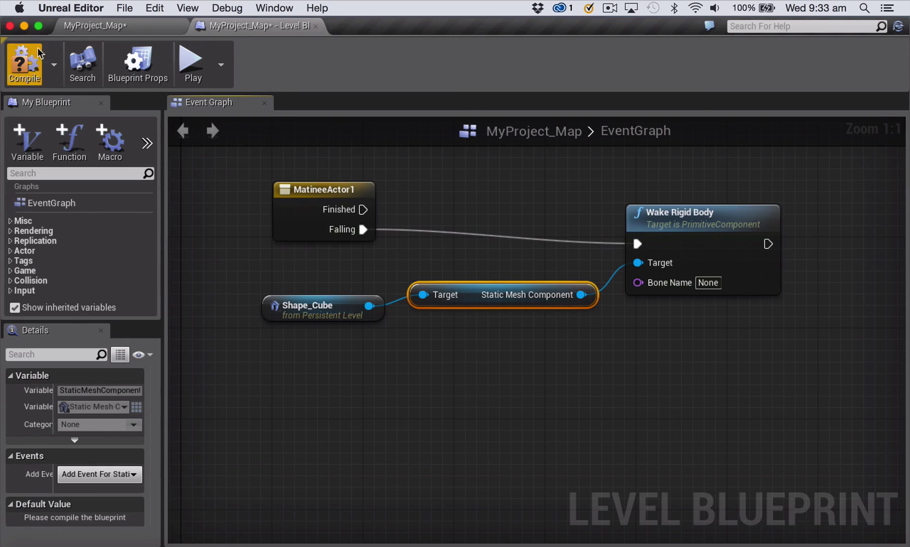
- Compile and close the level blueprint, then save all levels and assets
click(20, 62)
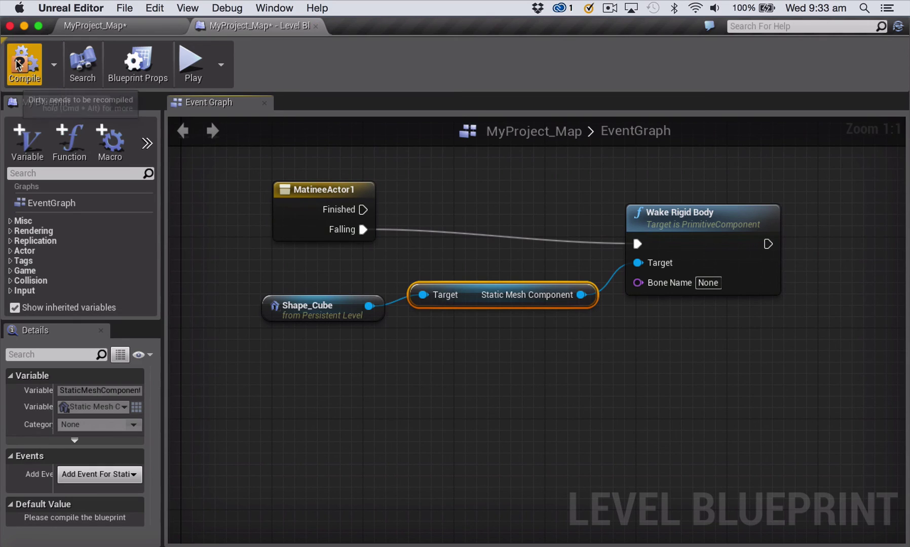
click(316, 26)
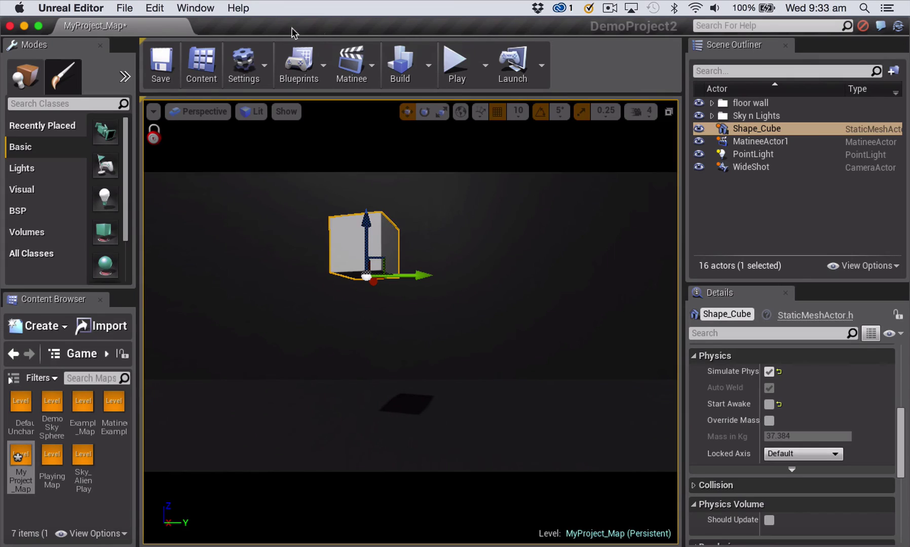
click(125, 7)
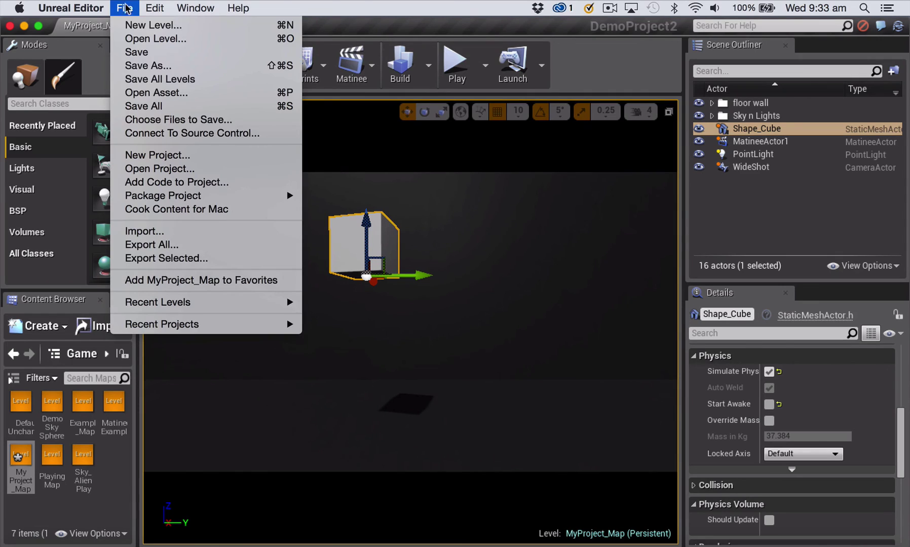
click(138, 104)
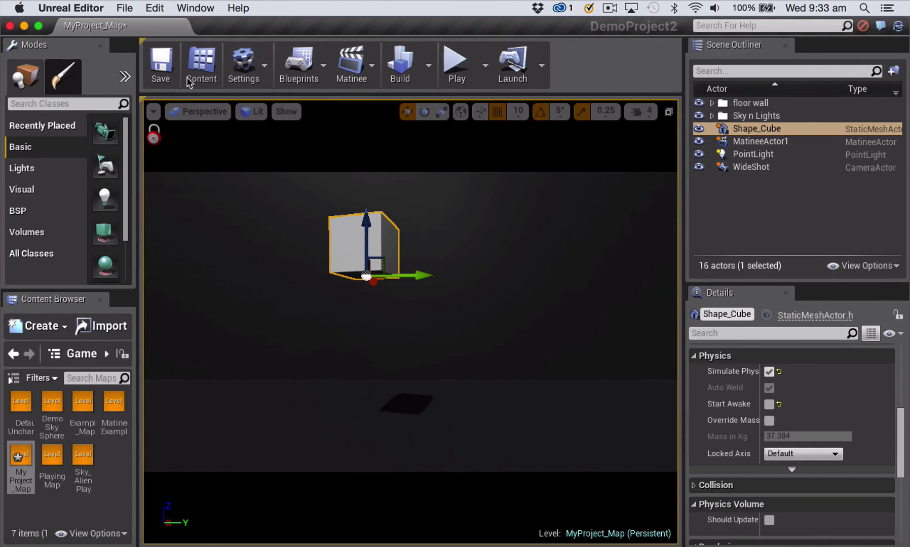
- Play the level twice to watch the cube fall to the floor
click(456, 62)
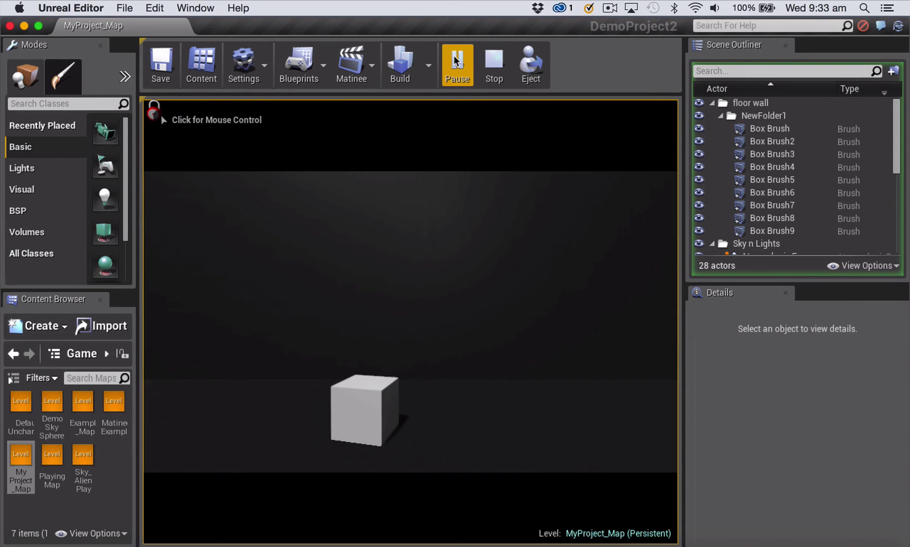
click(495, 65)
click(456, 62)
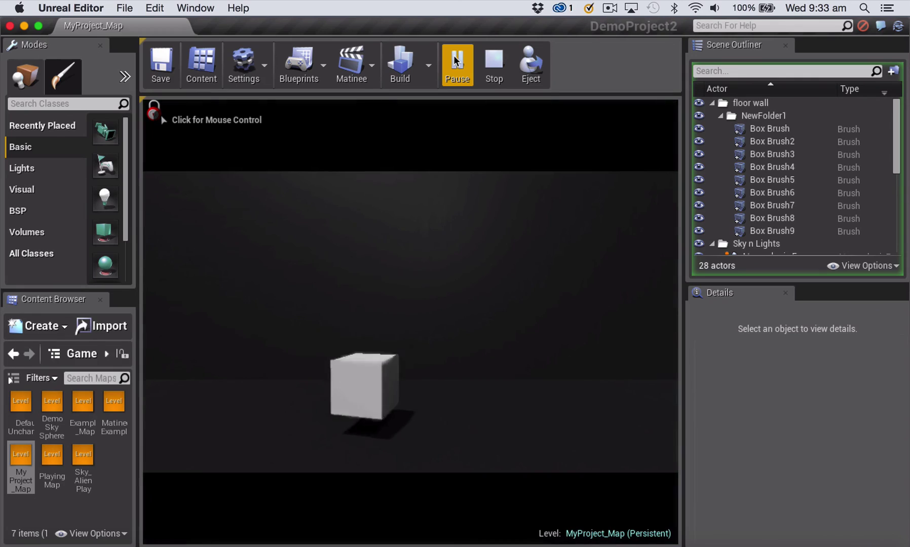